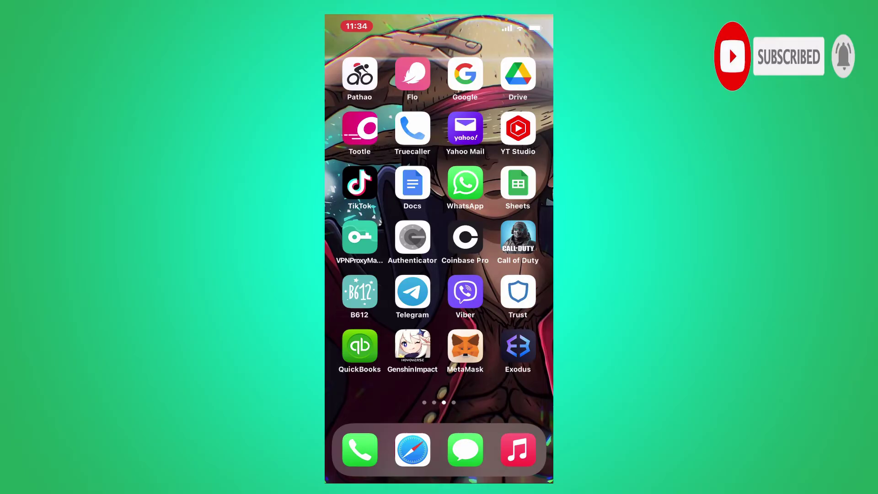
- Launch the MetaMask wallet app from its icon
{"action": "left_click", "coordinate": [465, 348]}
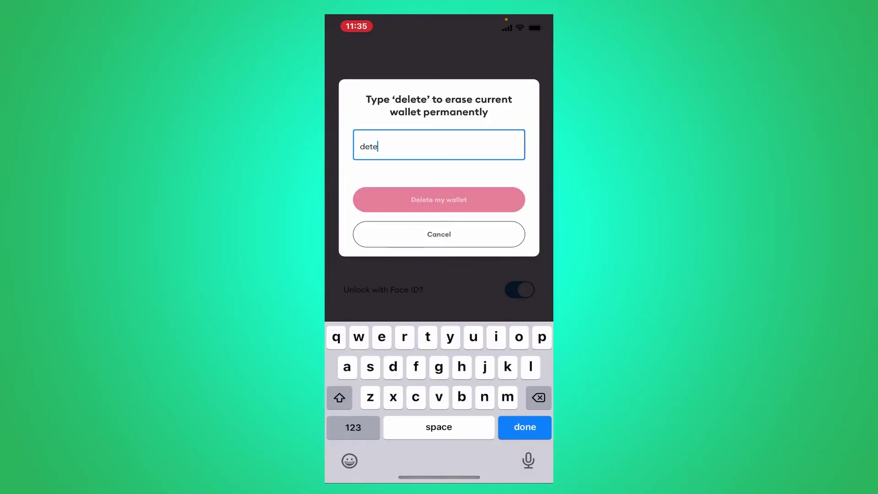
- Fix the mistyped 'delete' confirmation and permanently erase the old wallet
{"action": "key", "text": "BackSpace"}
{"action": "key", "text": "BackSpace"}
{"action": "type", "text": "lete"}
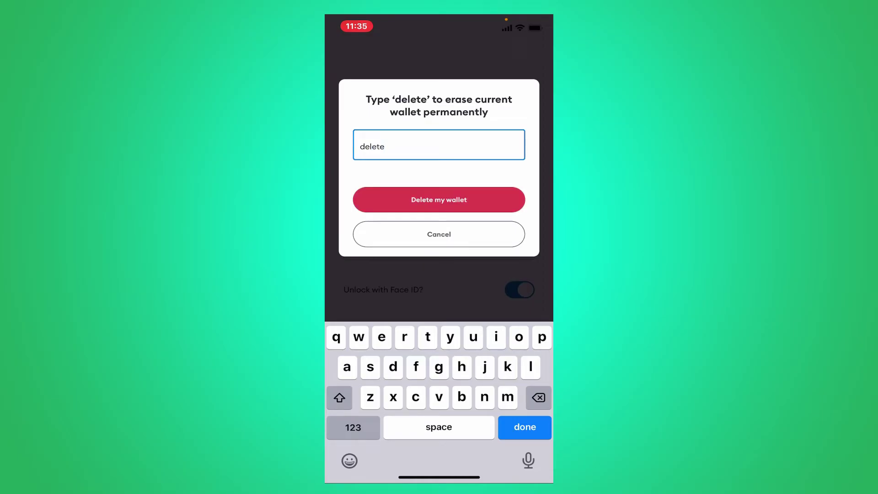
{"action": "left_click", "coordinate": [439, 199]}
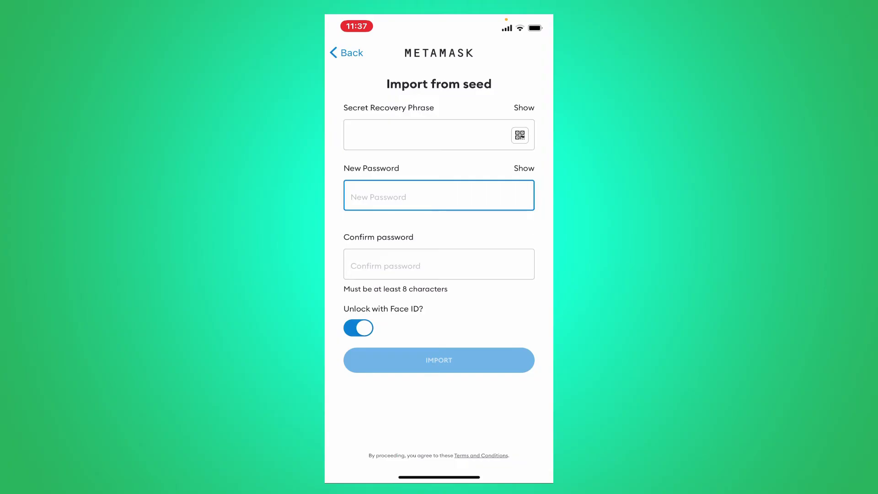
- Enter and confirm the pasted new password, import the wallet, and dismiss Congratulations
{"action": "key", "text": "ctrl+v"}
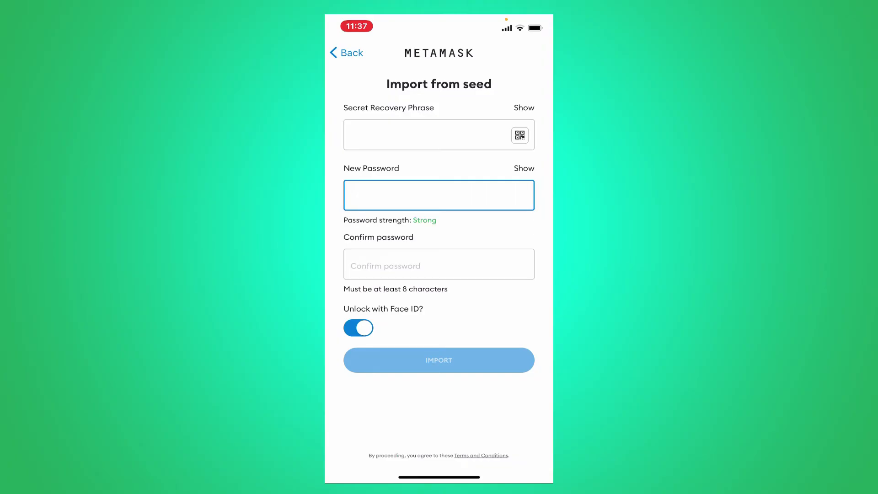
{"action": "key", "text": "Return"}
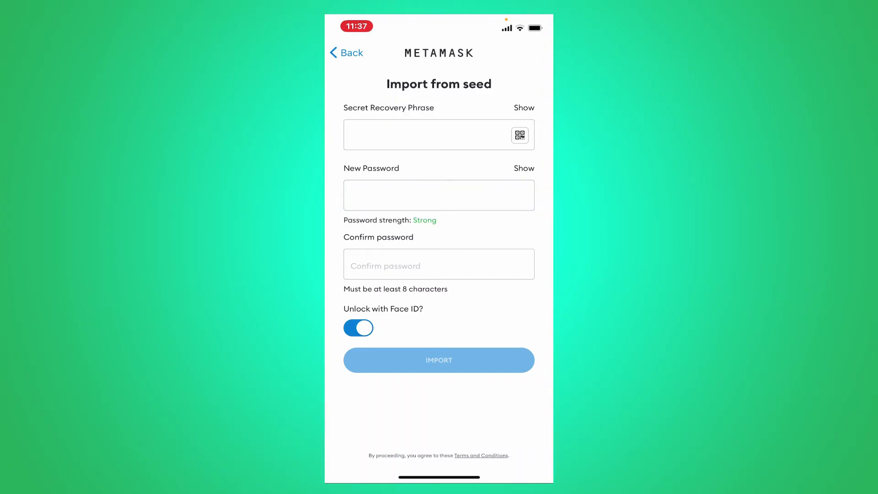
{"action": "key", "text": "Tab"}
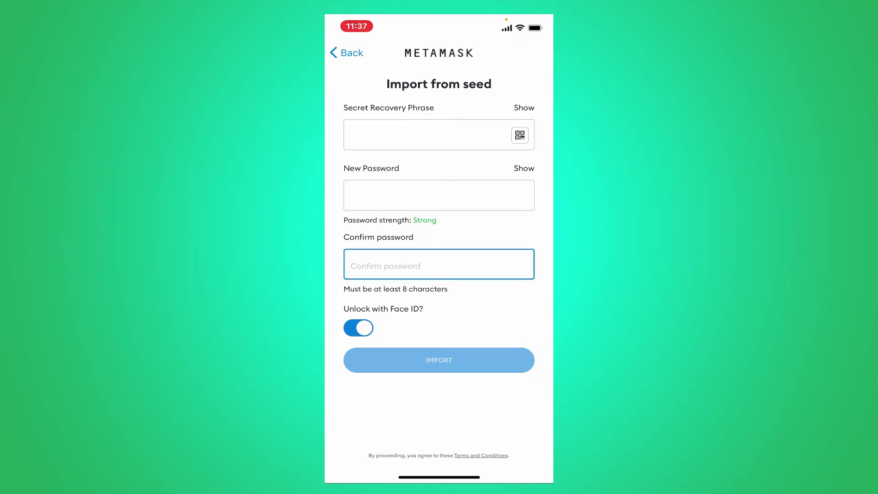
{"action": "key", "text": "ctrl+v"}
{"action": "key", "text": "Return"}
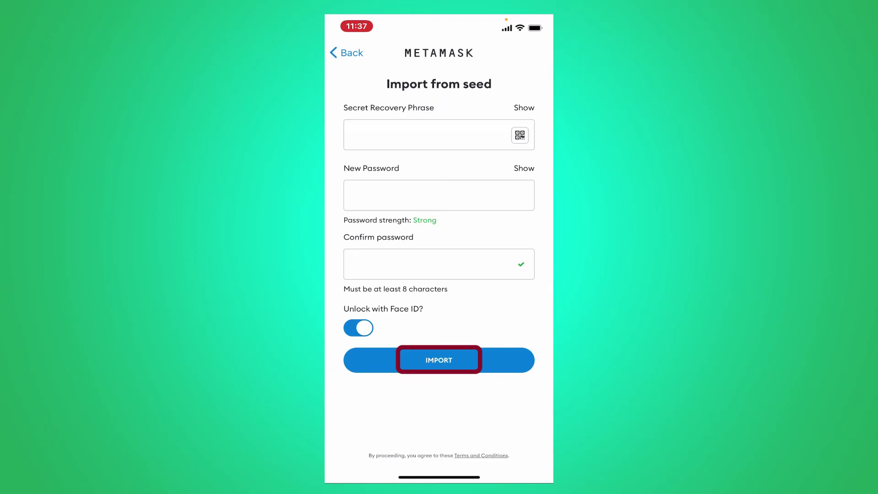
{"action": "left_click", "coordinate": [439, 359]}
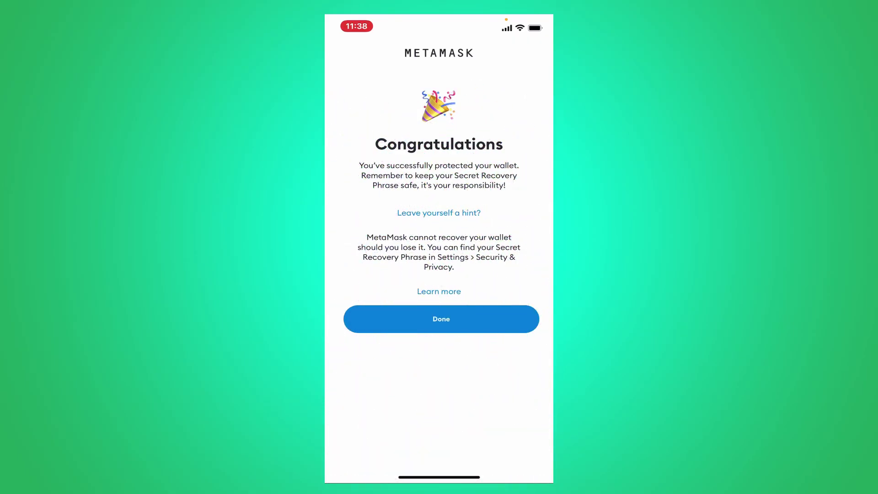
{"action": "left_click", "coordinate": [441, 320]}
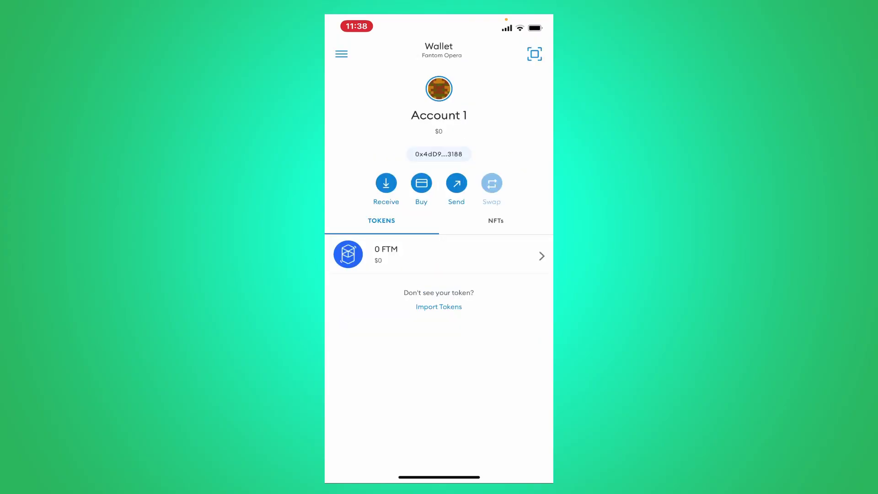
- Close MetaMask with an upward swipe from the bottom edge
{"action": "left_click_drag", "start_coordinate": [440, 477], "coordinate": [439, 275]}
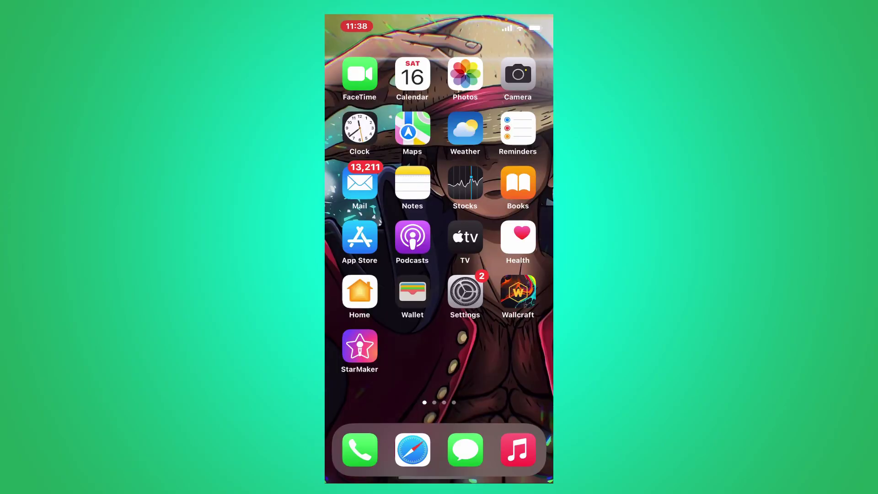